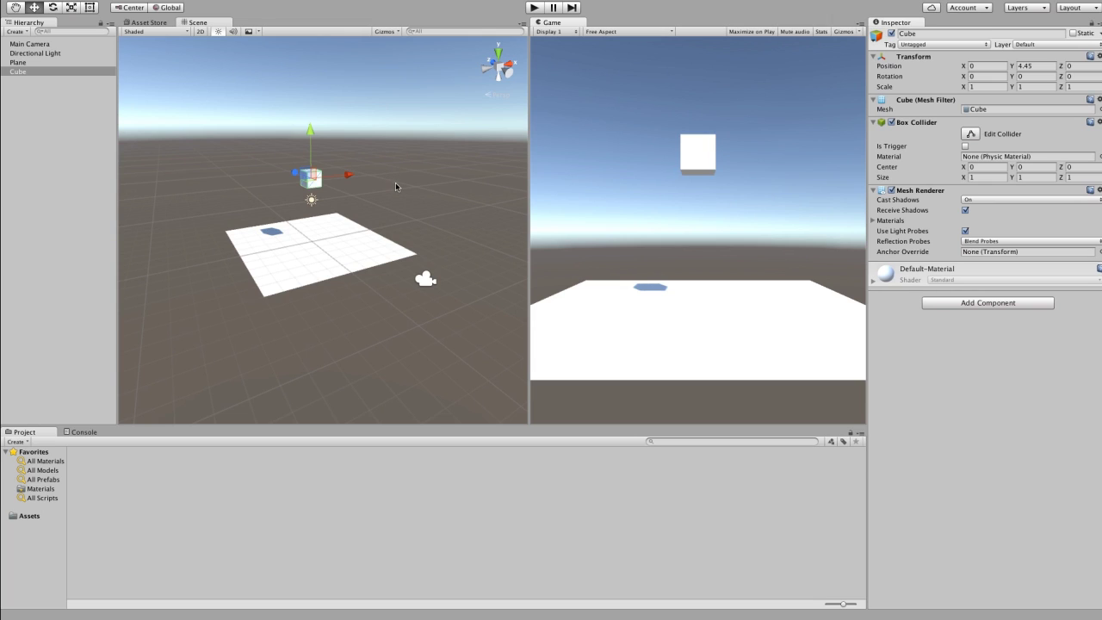
Step: Review the components of the Main Camera, Directional Light, Plane and Cube, and play-test the scene briefly
left_click_drag(395, 183, 435, 177, "alt")
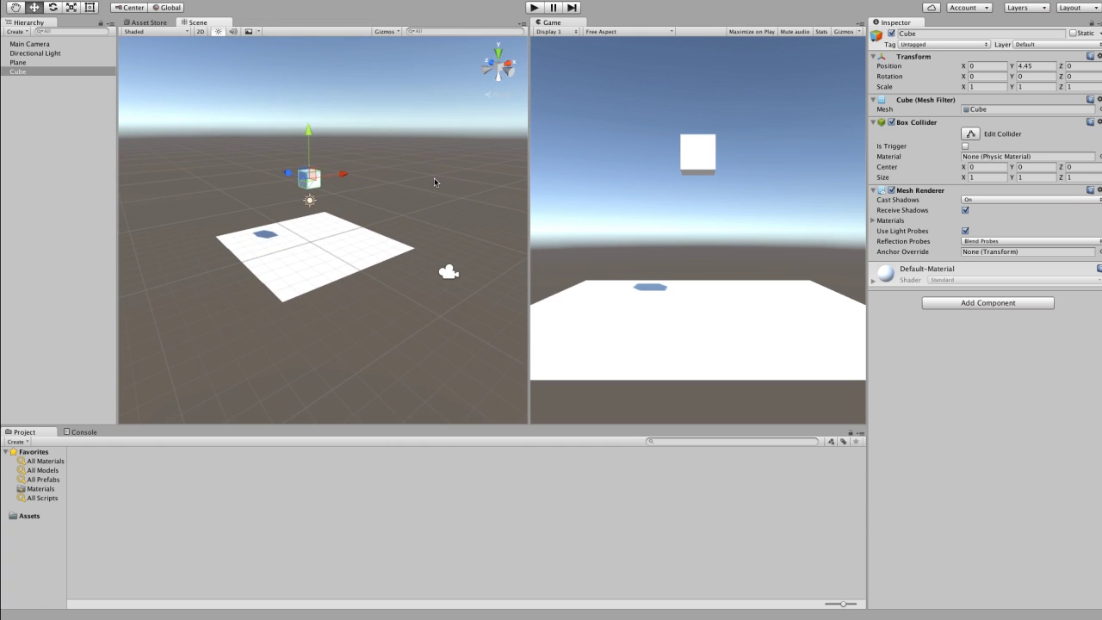
left_click(54, 44)
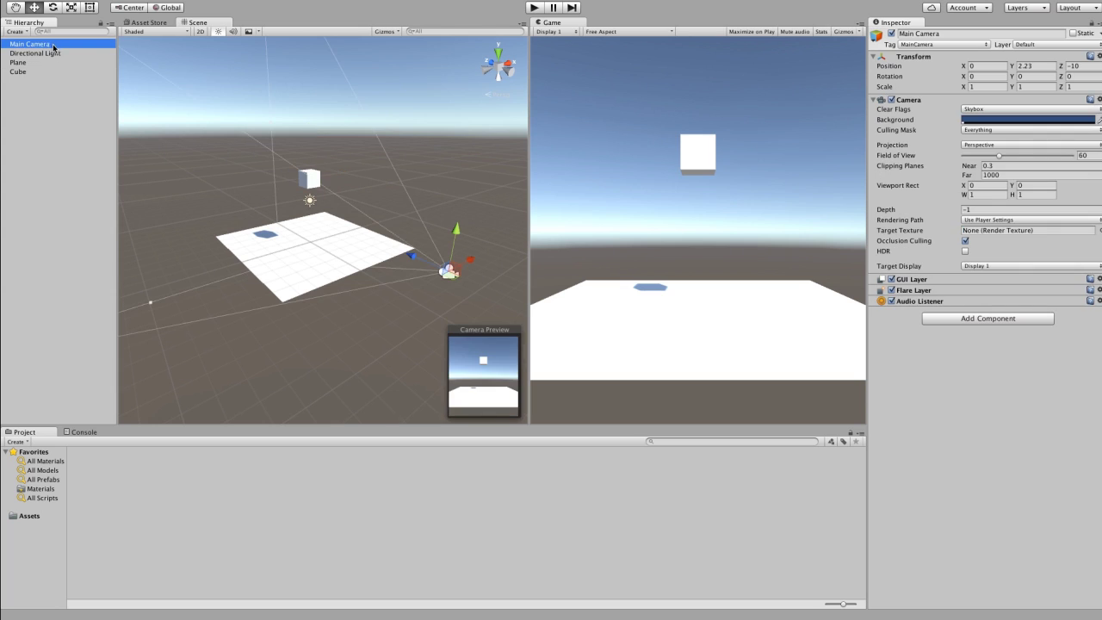
left_click(54, 54)
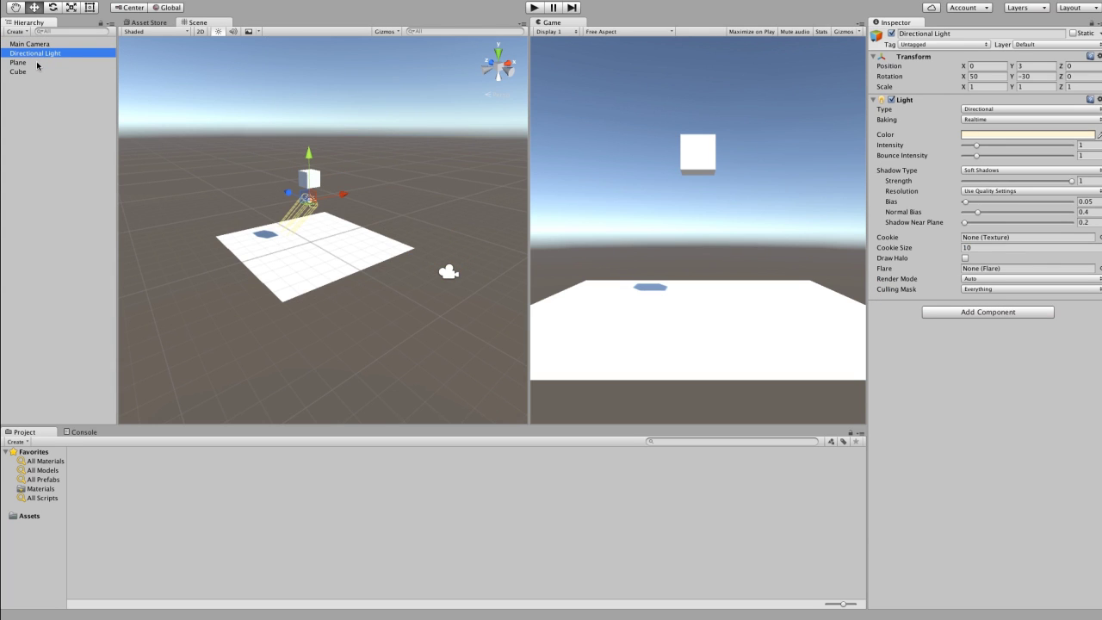
left_click(37, 63)
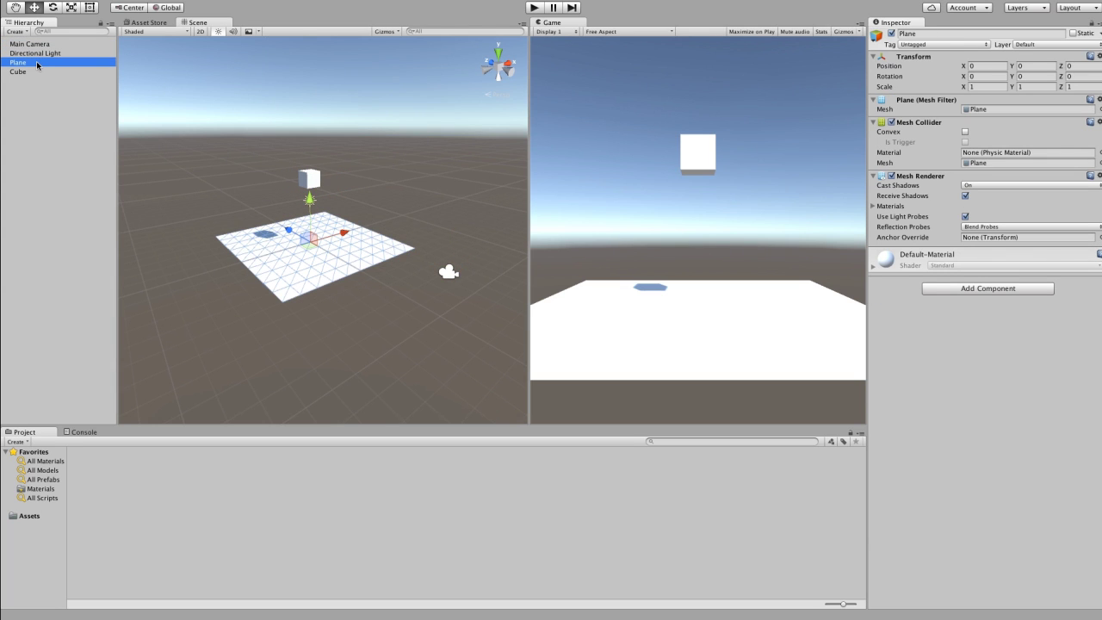
left_click(19, 73)
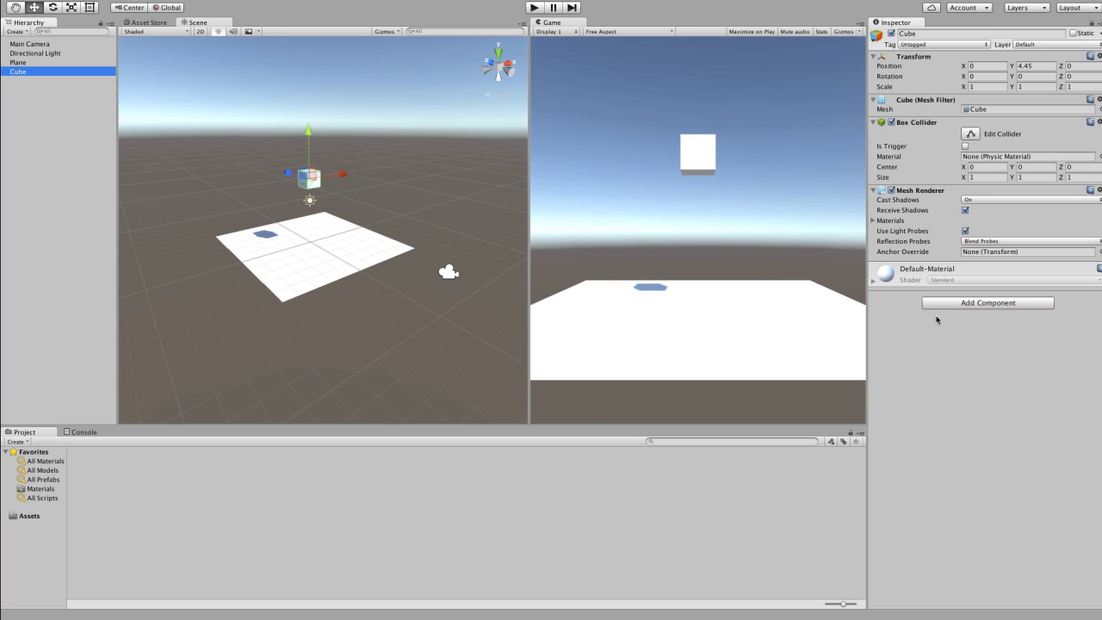
left_click(535, 8)
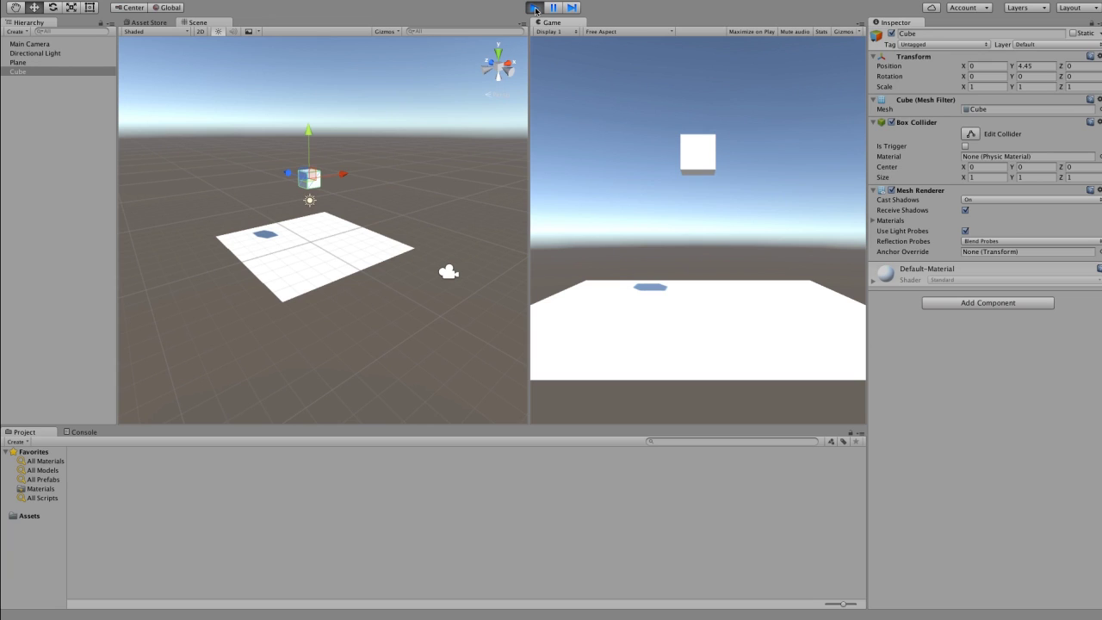
left_click(535, 8)
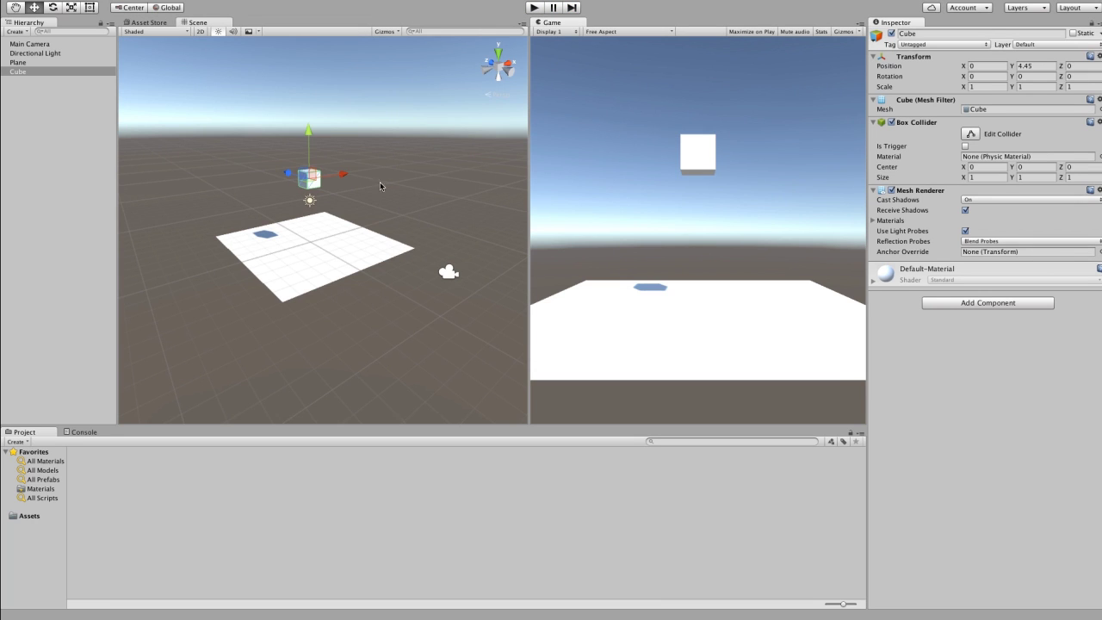
Step: Add a Rigidbody physics component to the Cube and play-test its fall onto the plane
scroll(316, 181, "up", 1)
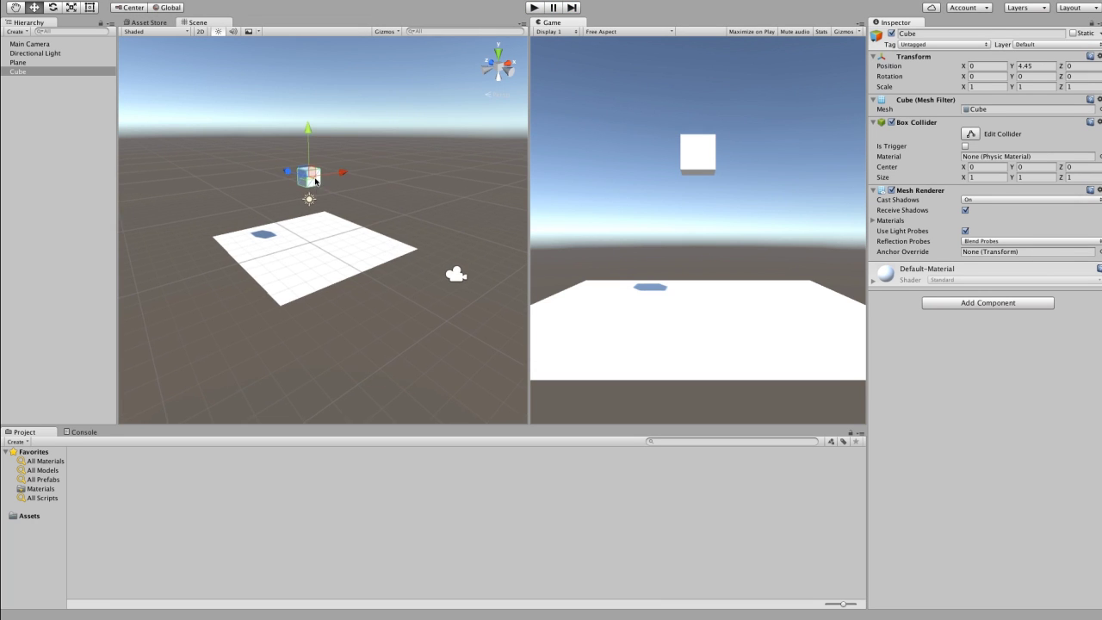
left_click(38, 72)
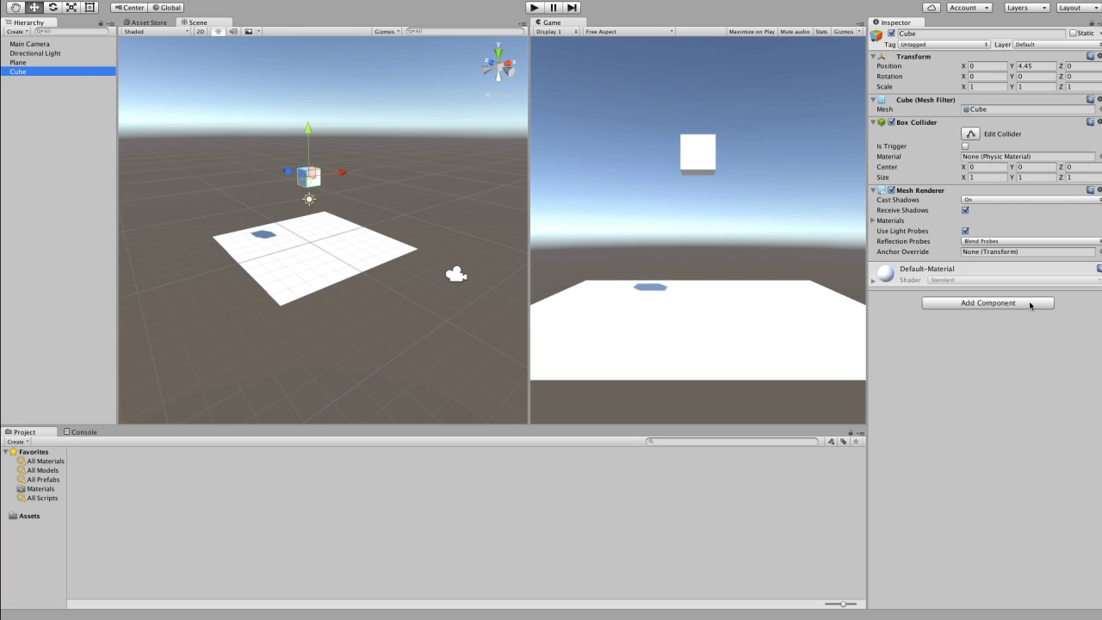
left_click(966, 304)
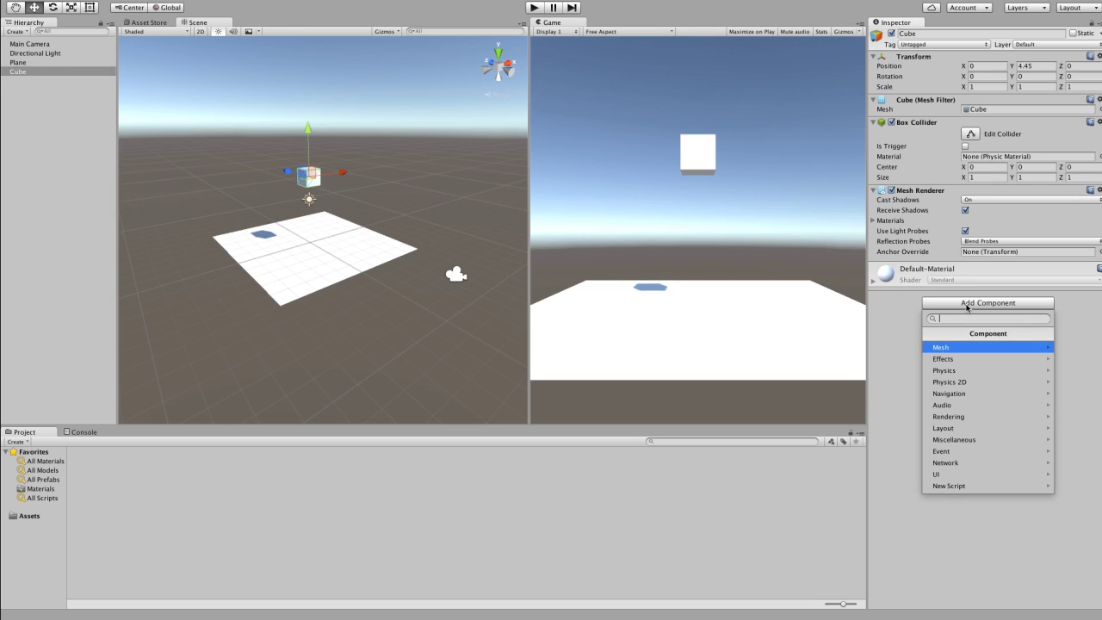
left_click(958, 370)
left_click(955, 349)
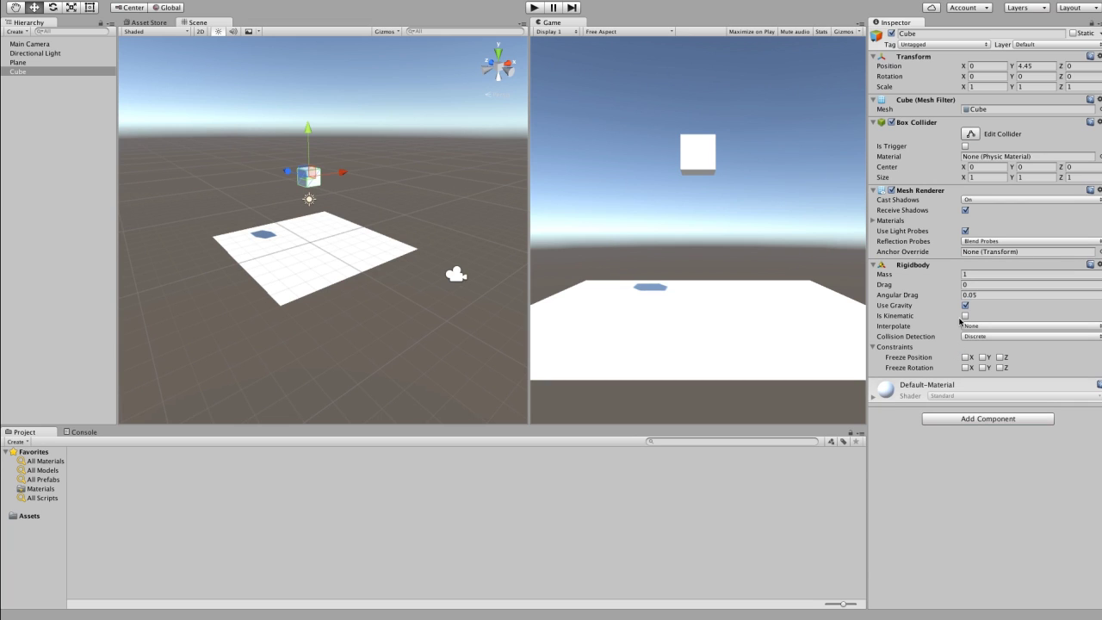
left_click(533, 8)
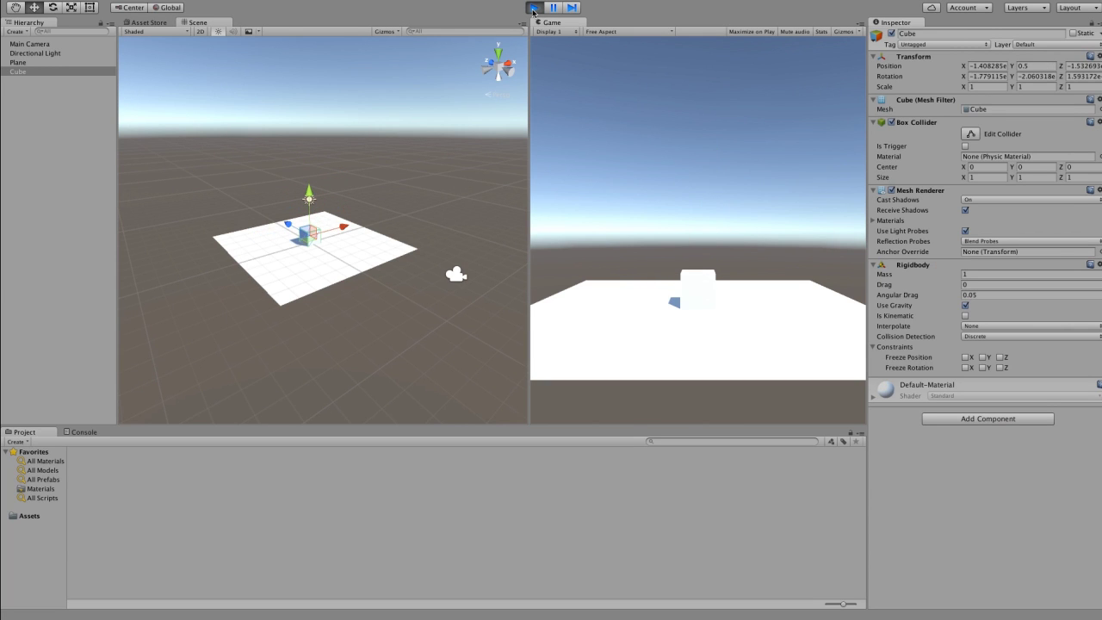
left_click(533, 8)
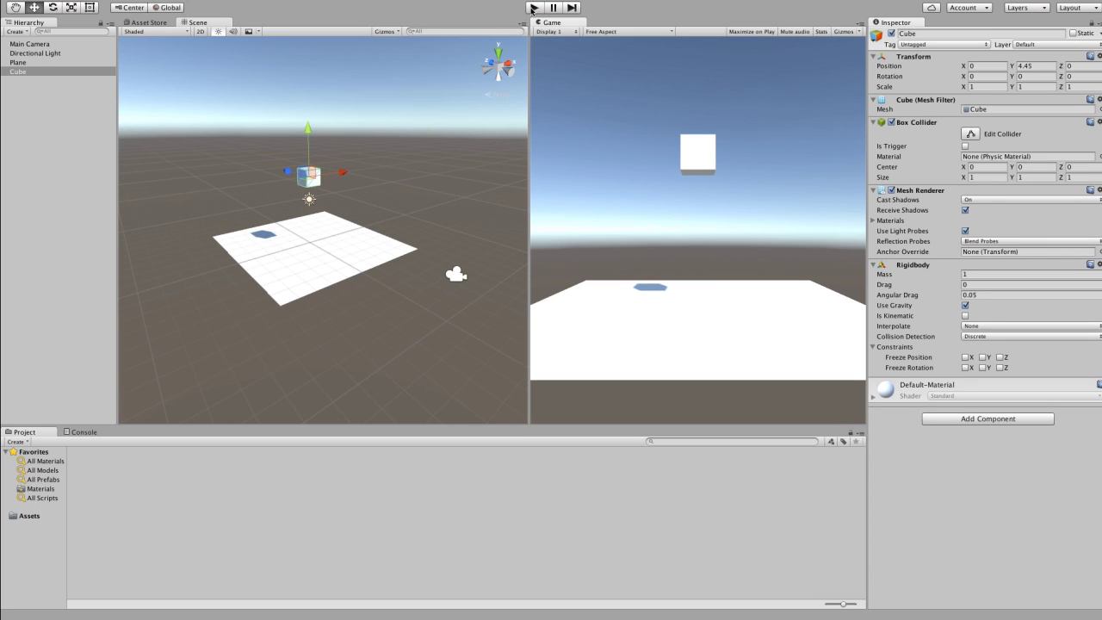
Step: Raise the Cube to a Y position of about 6.83 and create a second cube in the scene
left_click_drag(318, 136, 317, 95)
left_click(18, 32)
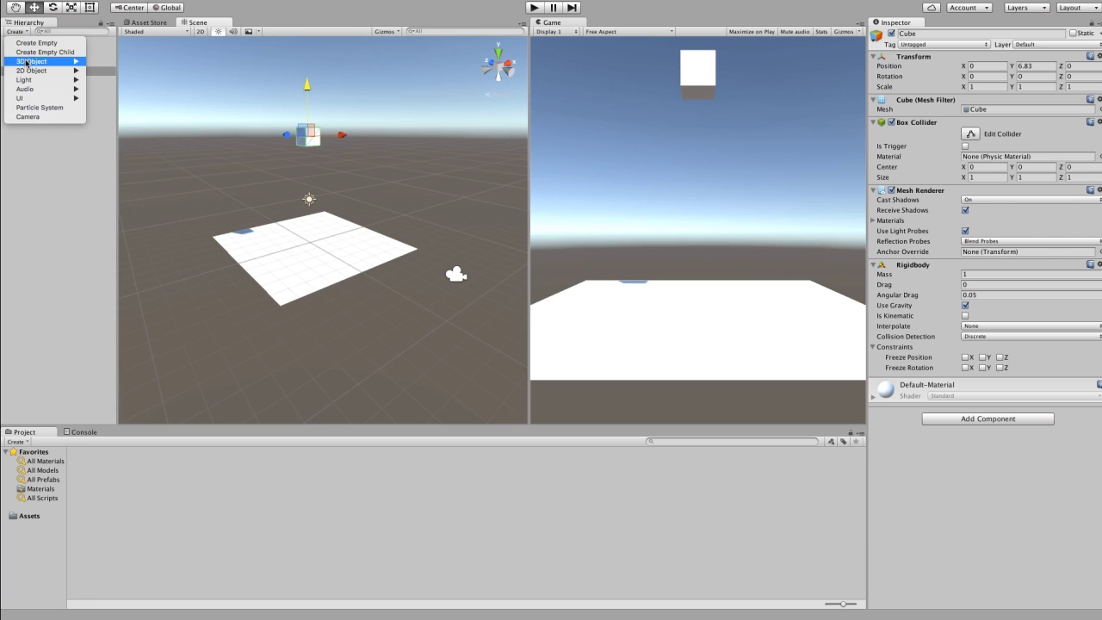
left_click(237, 143)
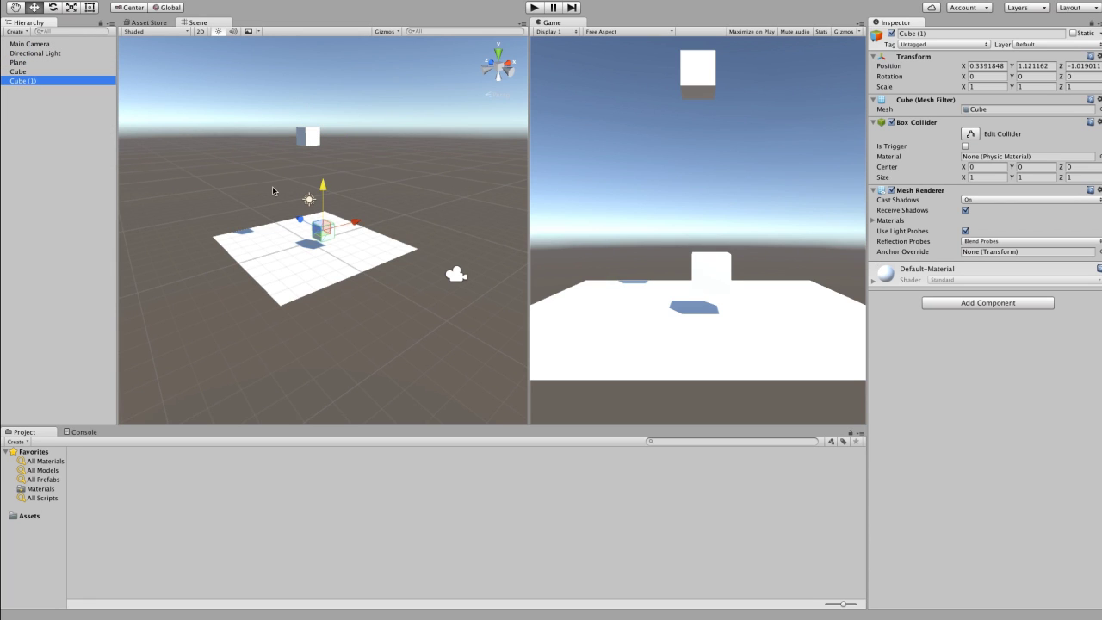
Step: Move the second cube below the first, to about X -0.77, Y 3.98, Z -0.07
left_click_drag(239, 179, 266, 220, "alt")
mouse_move(307, 186)
left_mouse_down()
mouse_move(307, 129)
mouse_move(313, 168)
left_mouse_up()
left_click_drag(300, 132, 317, 182)
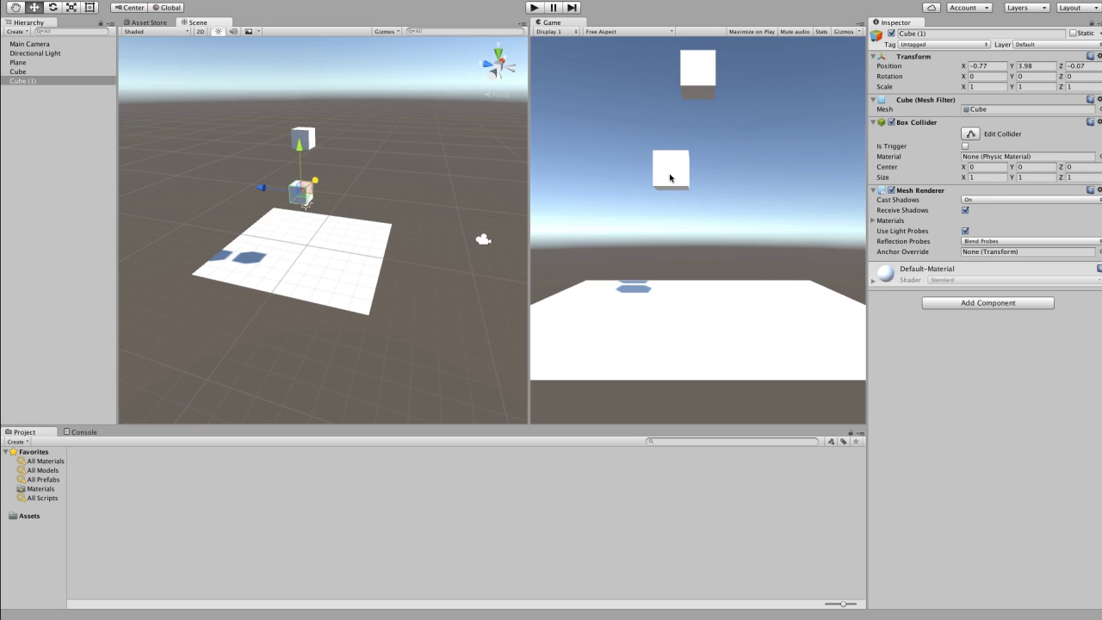
Step: Play-test the scene twice to watch the Rigidbody cube collide with the cube below it
left_click(535, 8)
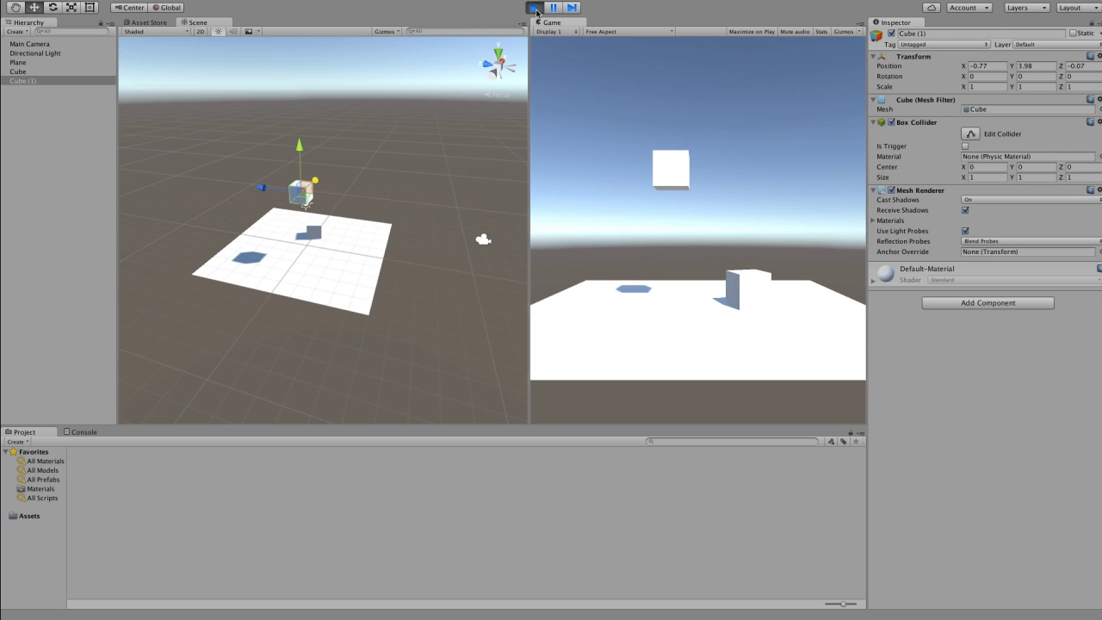
left_click(535, 9)
left_click(534, 9)
left_click(534, 8)
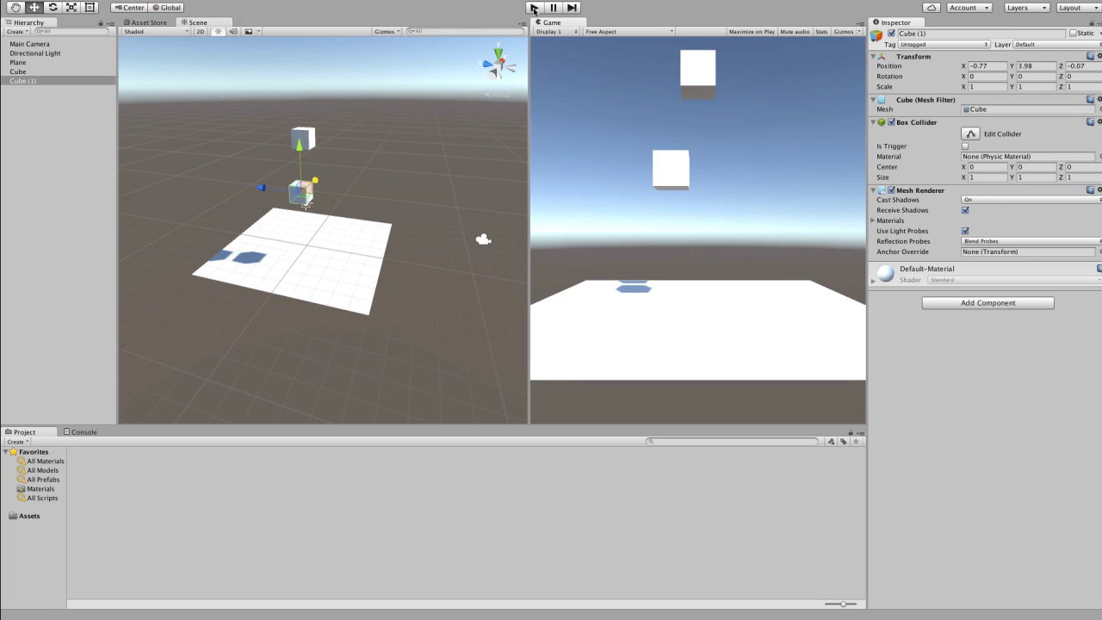
Step: Scale the upper Rigidbody cube up uniformly to about 6.7
scroll(356, 142, "down", 3)
scroll(356, 145, "down", 2)
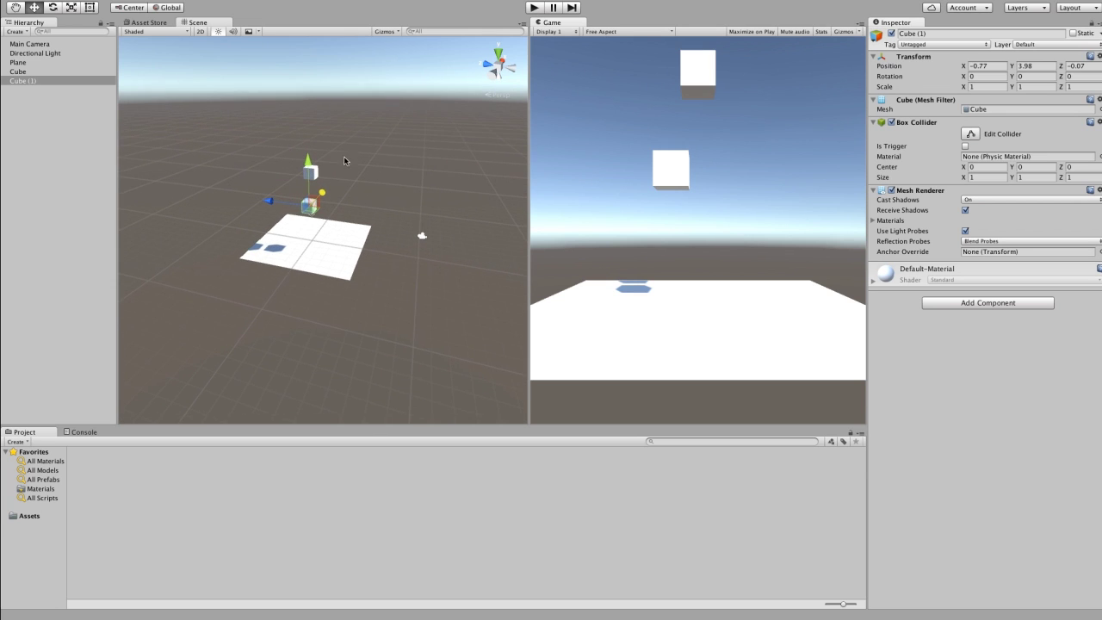
left_click(315, 173)
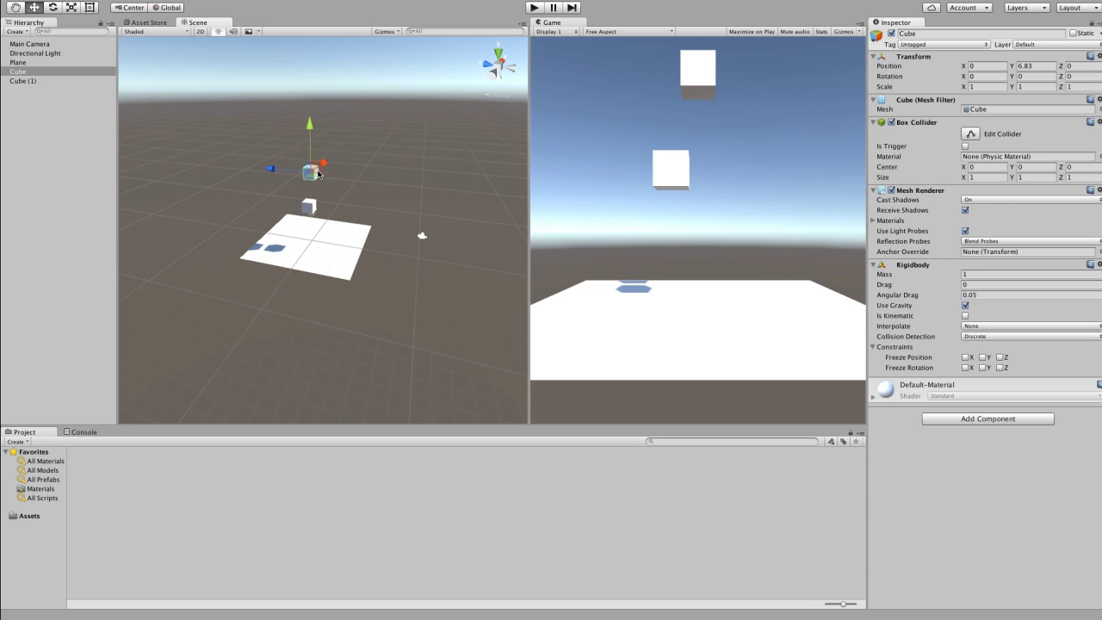
key("r")
left_click_drag(311, 169, 504, 178)
scroll(373, 179, "down", 8)
left_click_drag(319, 210, 363, 215)
Step: Move the enlarged cube well above the second cube, to about X 0.9, Y 14.7
key("w")
left_click_drag(317, 162, 271, 142)
left_click_drag(369, 176, 375, 176)
left_click_drag(413, 186, 440, 199, "alt")
scroll(369, 197, "up", 4)
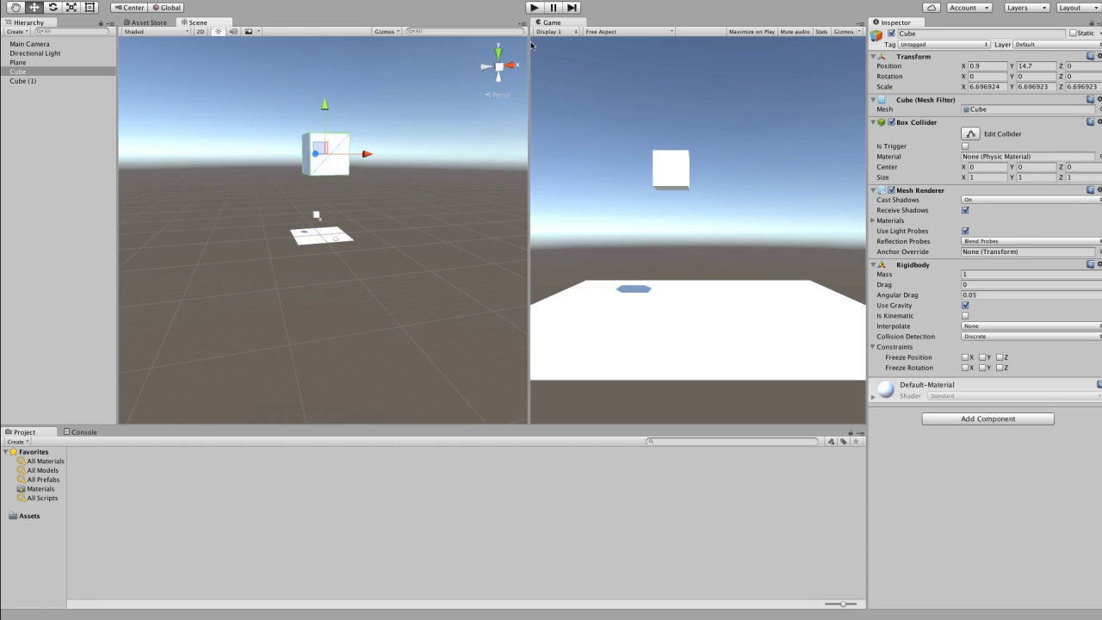
Step: Play-test the scene twice to see how the enlarged cube falls, and return to edit mode
left_click(534, 8)
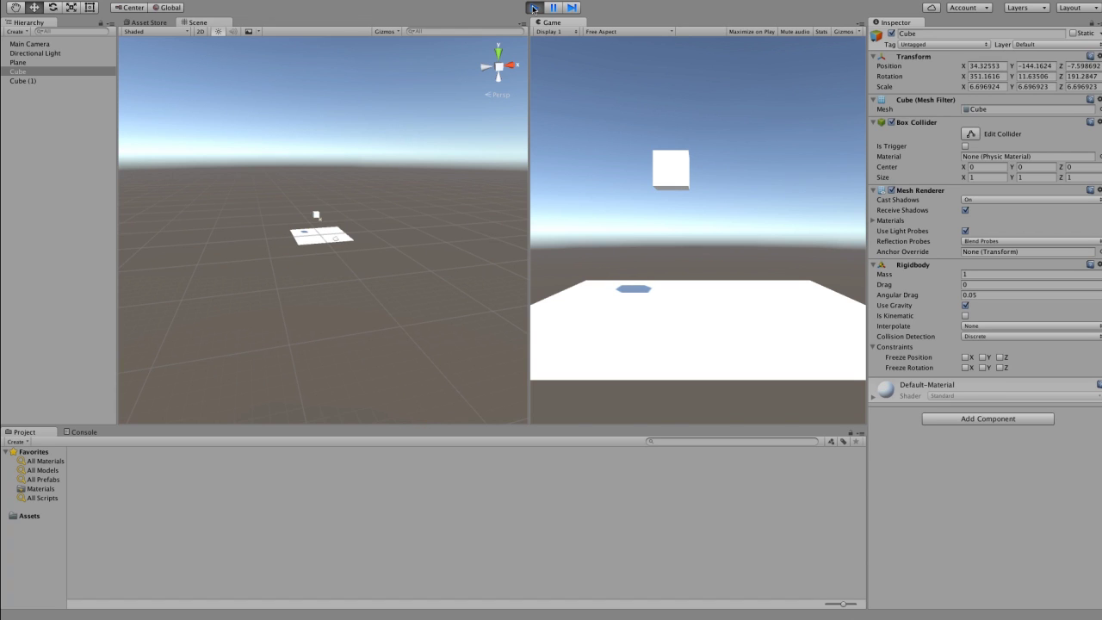
left_click(533, 7)
left_click(534, 8)
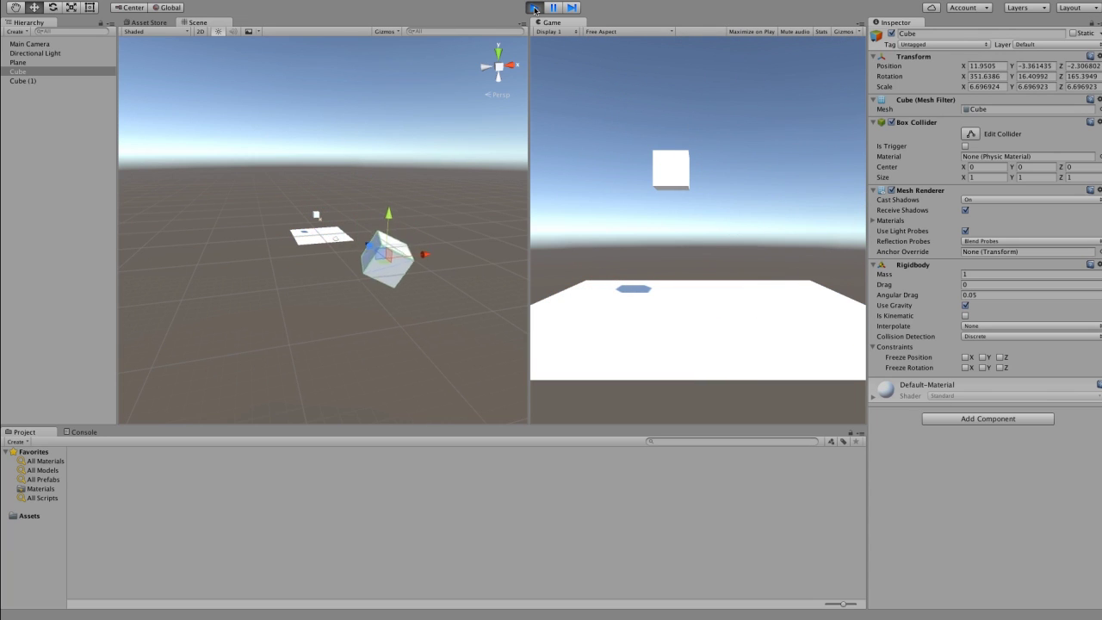
left_click(533, 8)
Step: Shrink the Rigidbody cube by setting its X, Y and Z scale to 0.3
left_click(326, 151)
key("r")
left_click_drag(324, 151, 263, 158)
left_click(990, 87)
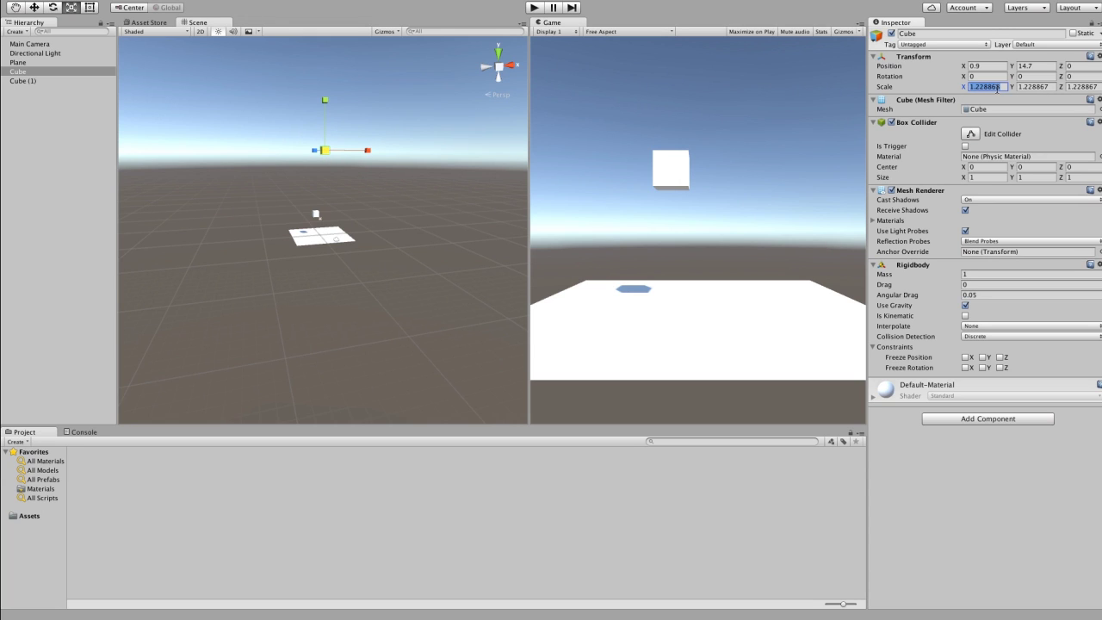
type("0.3")
key("Tab")
type("0.3")
key("Tab")
type("0.3")
Step: Position the small cube just above the second cube, at about X -0.183, Y 5.3
left_click(285, 123)
left_click(325, 152)
key("w")
left_click_drag(325, 117, 322, 177)
left_click_drag(369, 210, 355, 211)
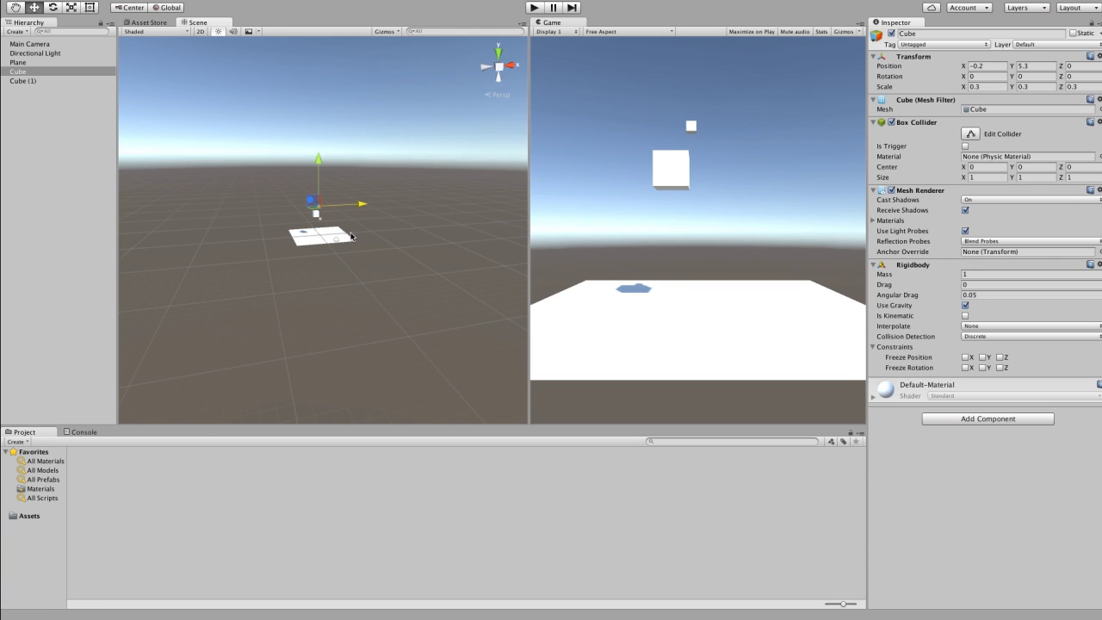
key("f")
left_click_drag(349, 298, 95, 158, "alt")
key("w")
left_click_drag(369, 233, 372, 233)
left_click_drag(450, 249, 448, 307, "alt")
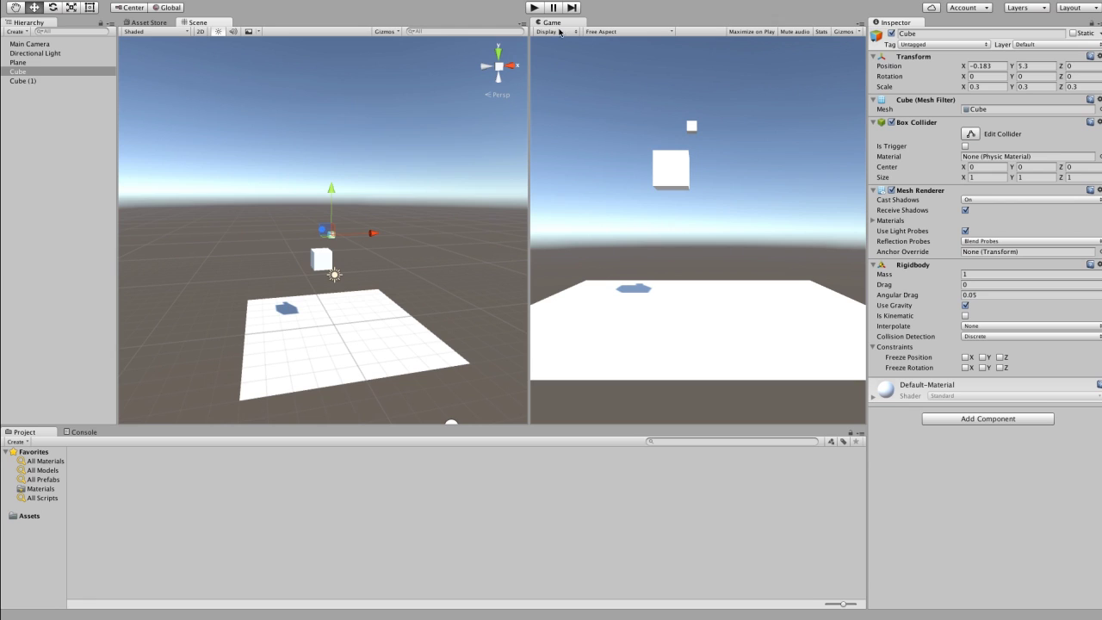
Step: Play-test the scene twice to watch the small cube bounce off the second cube
left_click(534, 7)
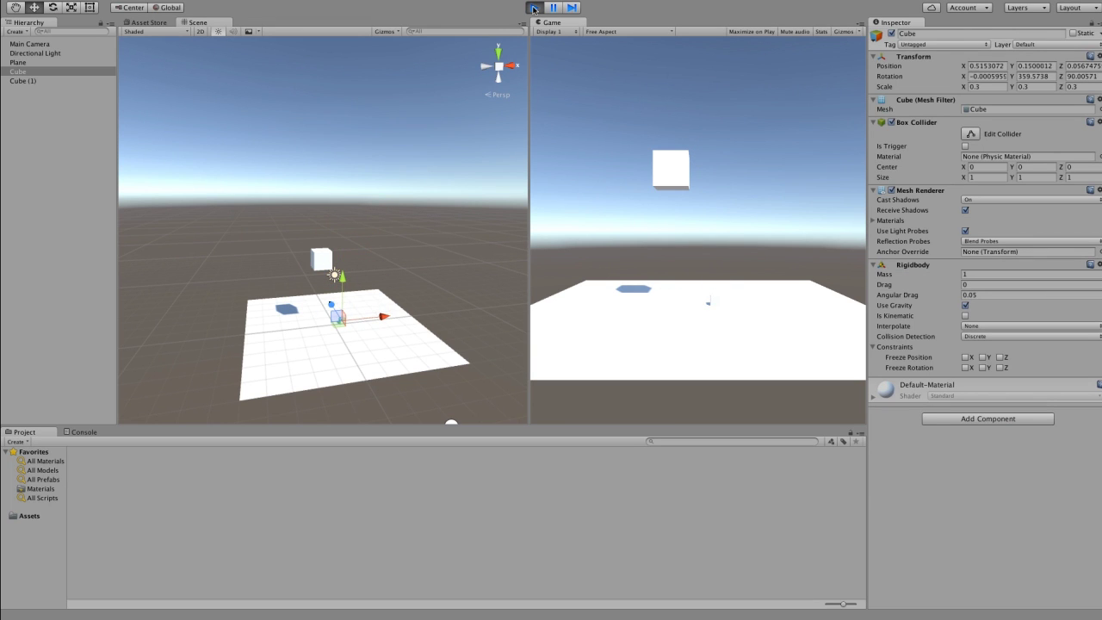
left_click(534, 8)
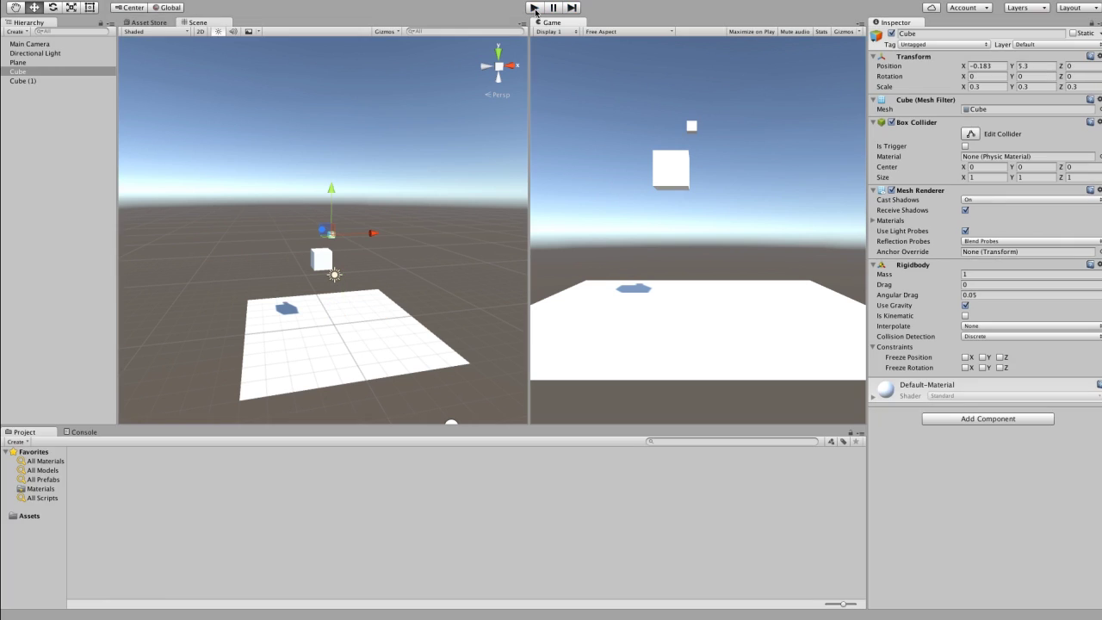
left_click(533, 9)
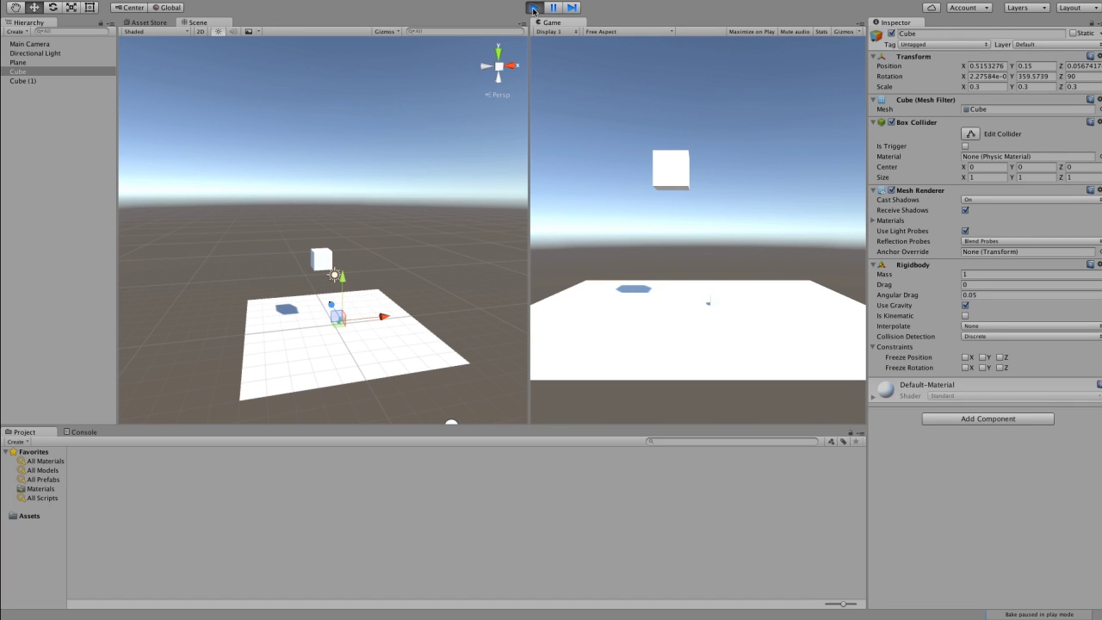
left_click(533, 8)
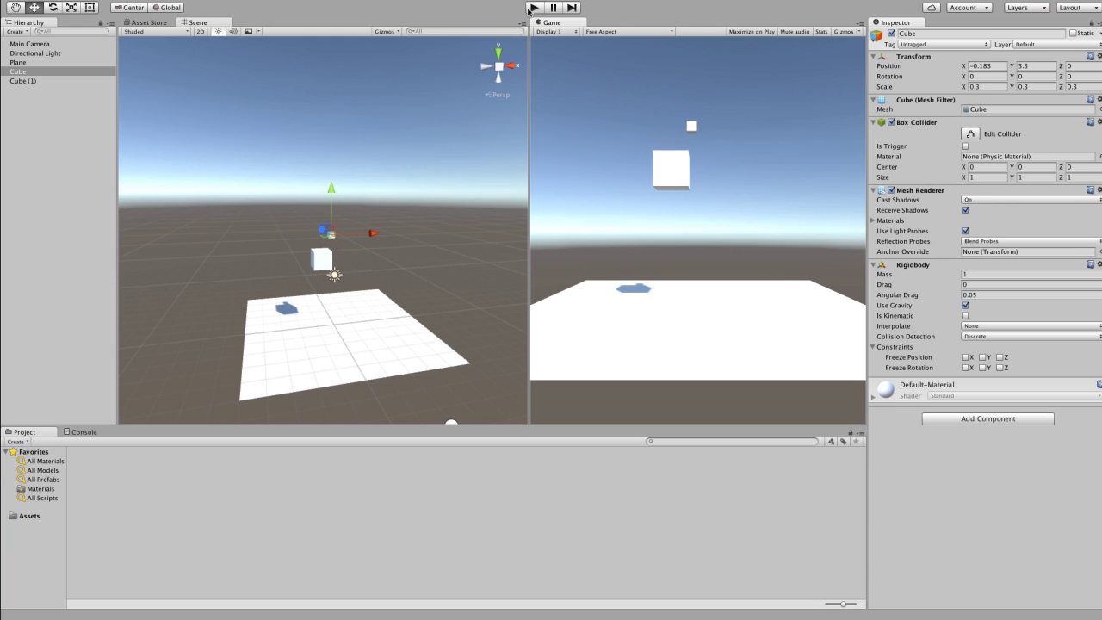
Step: Raise the Rigidbody cube to about Y 6.81 and set its X, Y and Z scale to 1
left_click_drag(331, 190, 329, 158)
key("r")
left_click_drag(330, 206, 439, 246)
left_click(981, 87)
type("1")
key("Tab")
type("1")
key("Tab")
type("1")
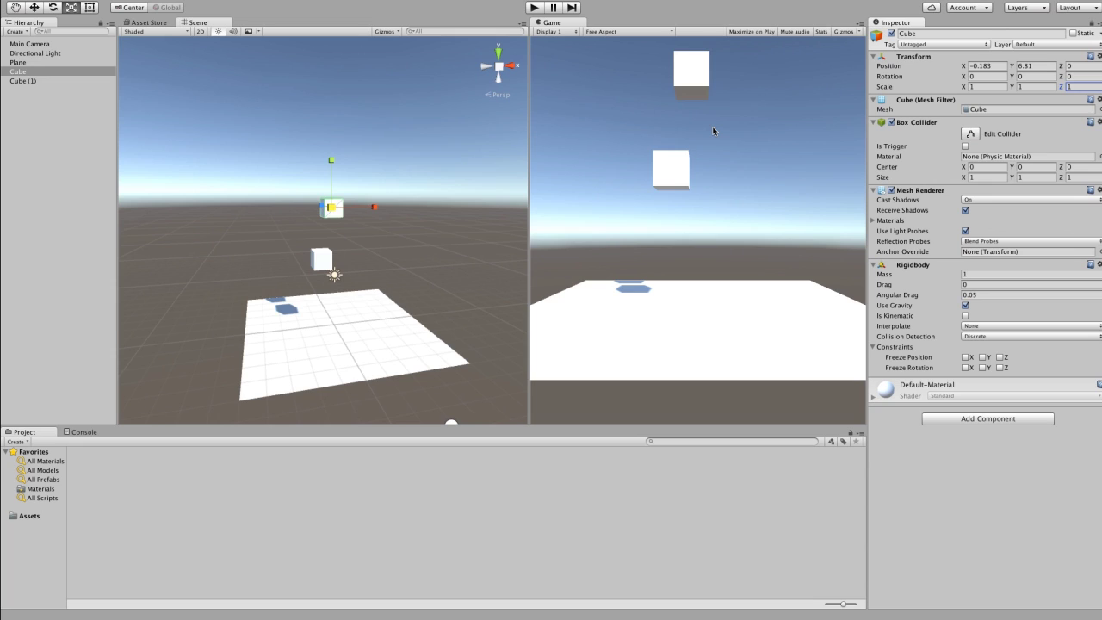
Step: Play-test the scene to watch the full-size Rigidbody cube fall past the second cube with zero drag
left_click(972, 285)
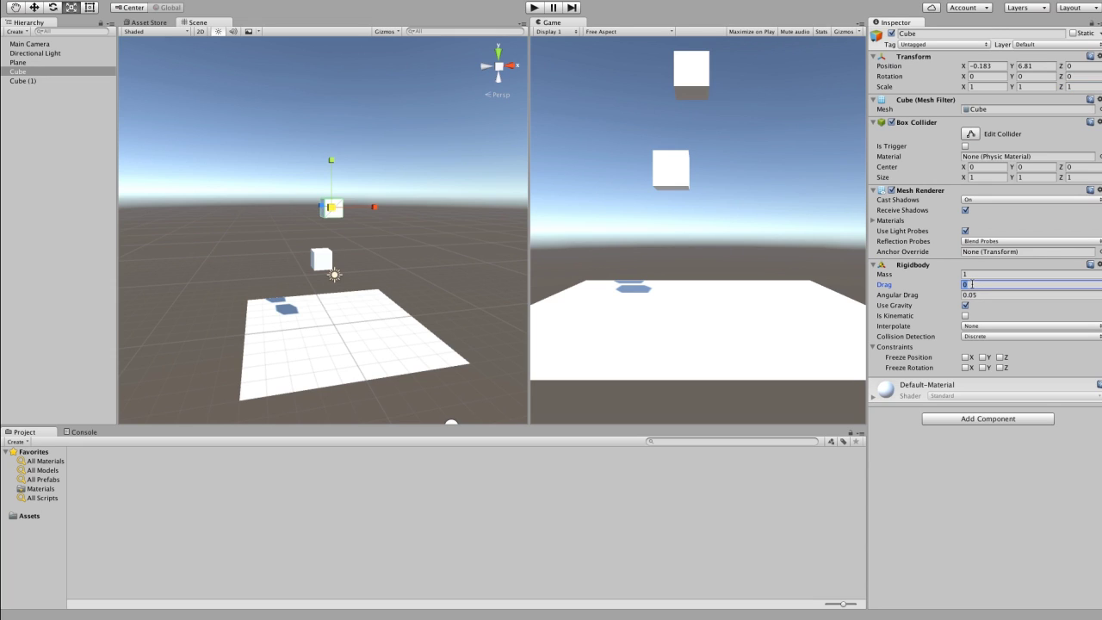
left_click(776, 158)
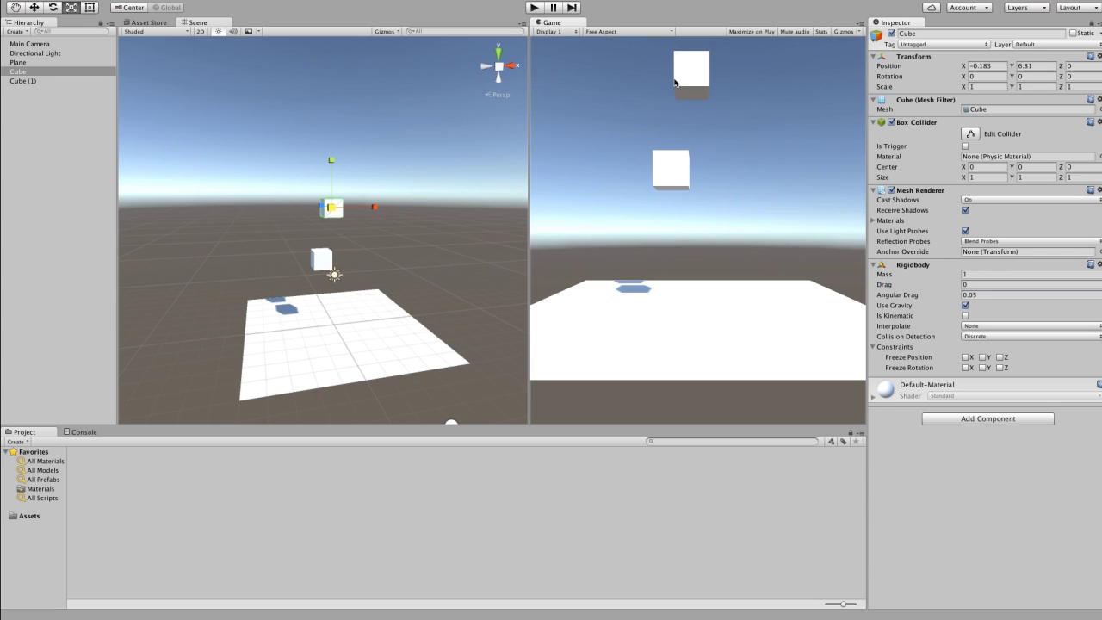
left_click(971, 285)
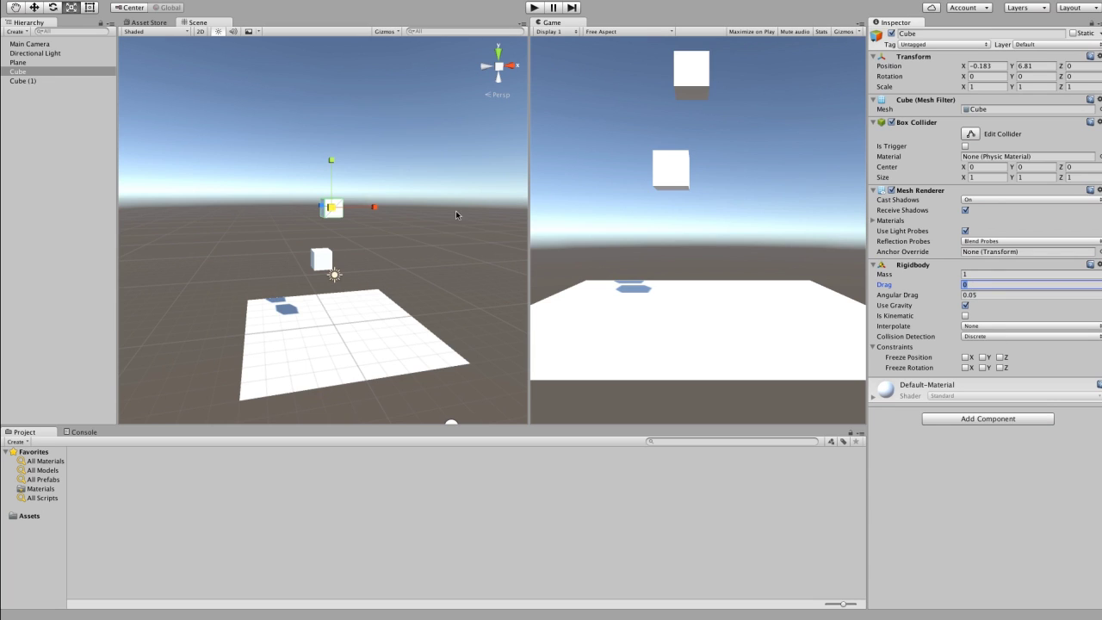
left_click(536, 8)
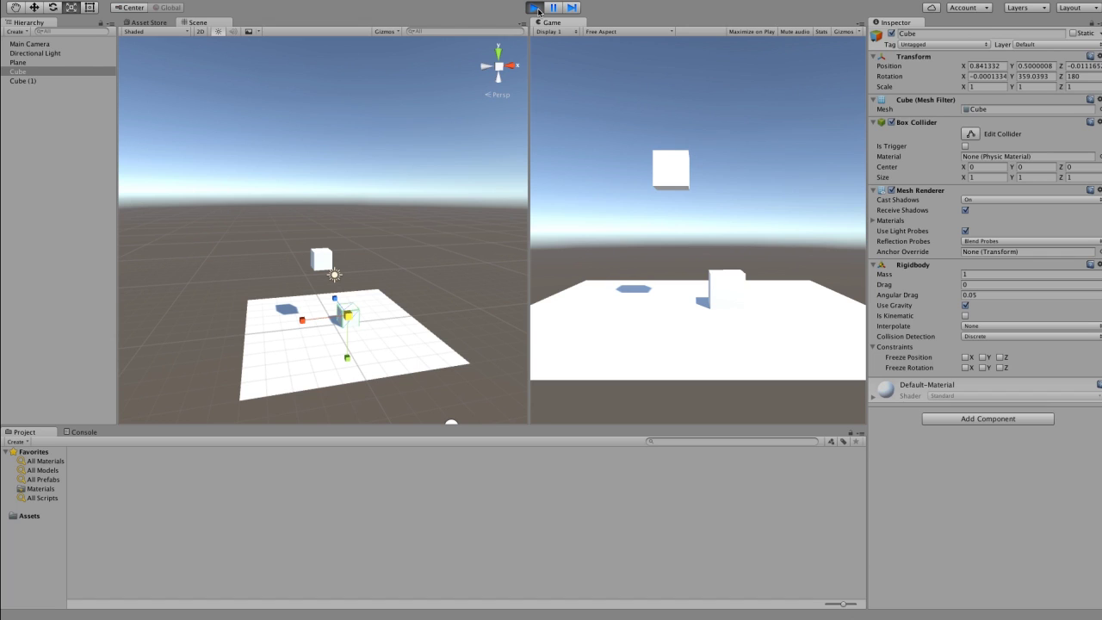
left_click(535, 7)
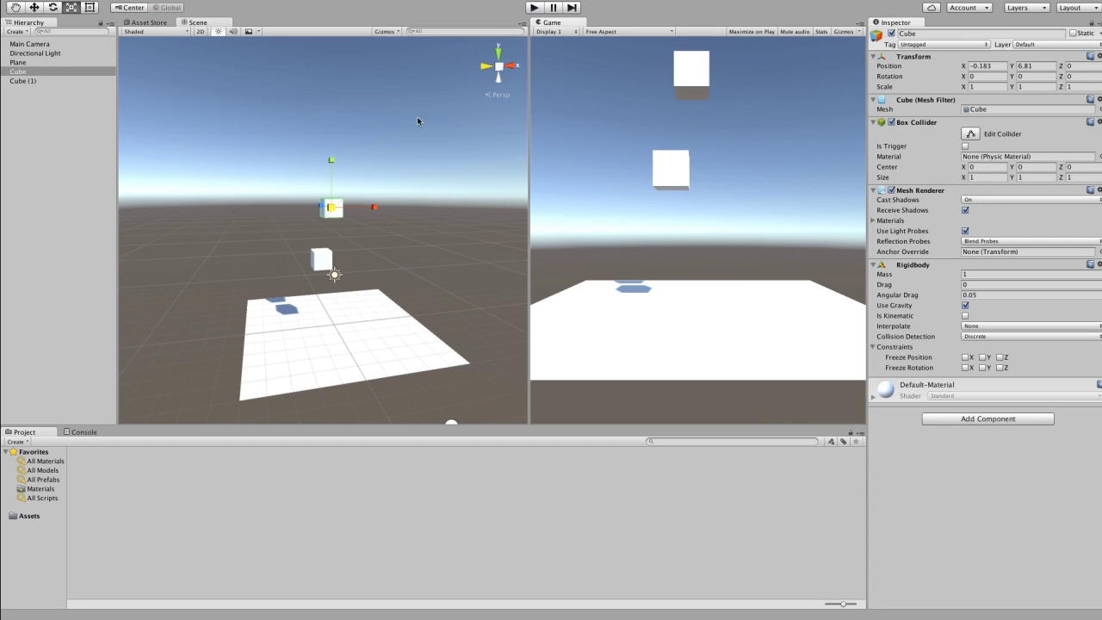
Step: Switch to the Move tool with the Rigidbody cube selected and set its Rigidbody drag to 8
left_click(43, 73)
key("w")
left_click(981, 285)
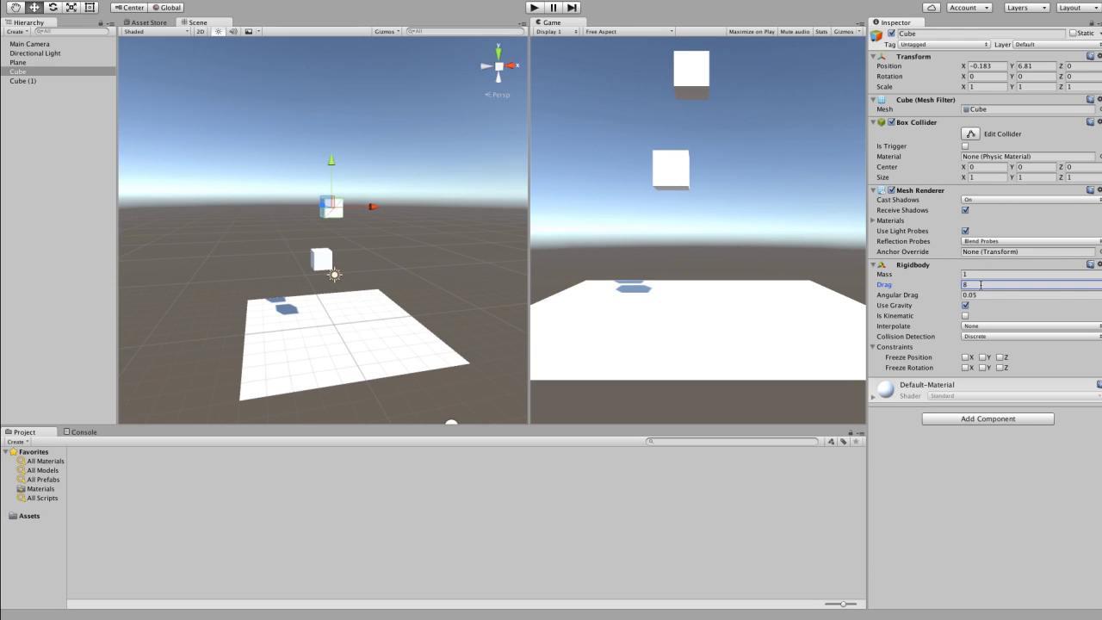
Step: Play-test the scene twice to watch how the cube falls with a drag of 8
left_click(535, 8)
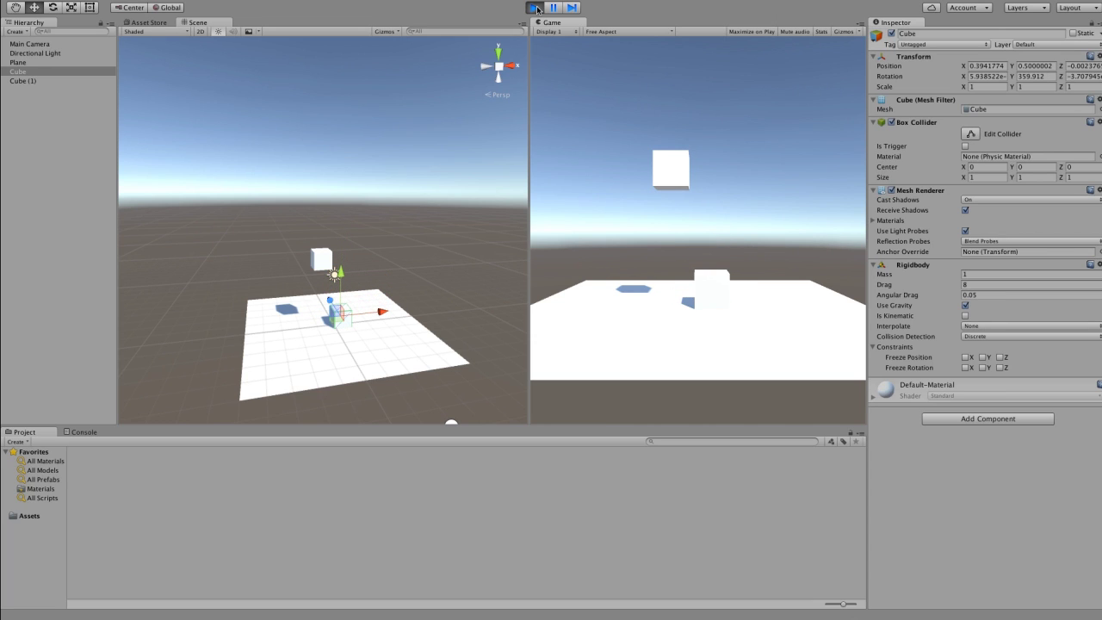
left_click(535, 7)
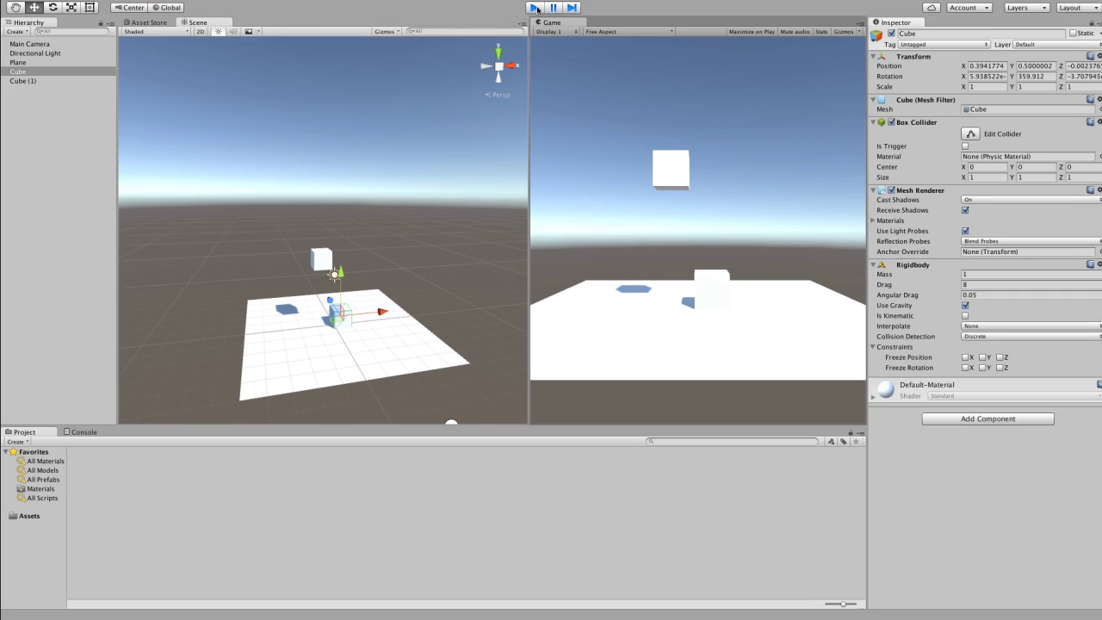
left_click(535, 8)
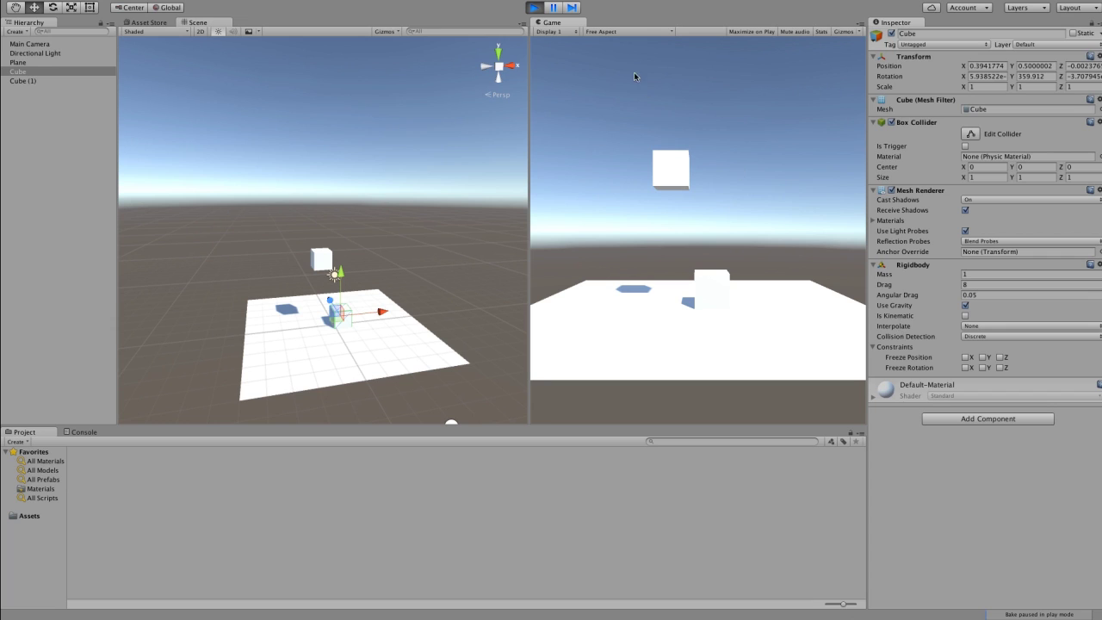
left_click(535, 8)
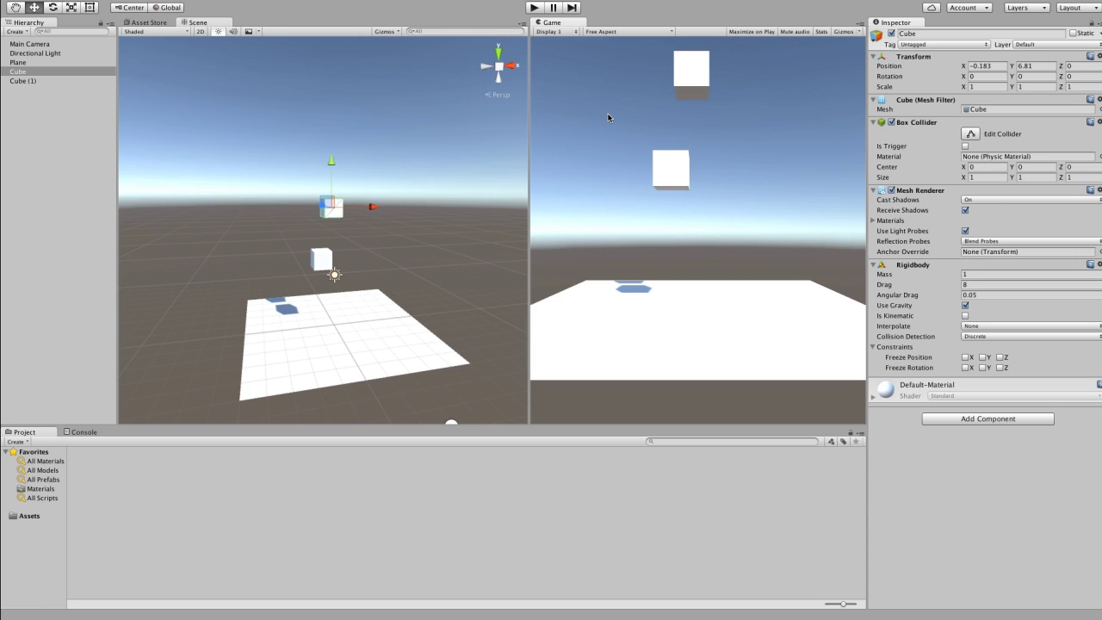
key("alt")
left_click_drag(405, 177, 391, 196, "alt")
middle_click_drag(400, 198, 406, 152)
left_click_drag(422, 180, 405, 148, "alt")
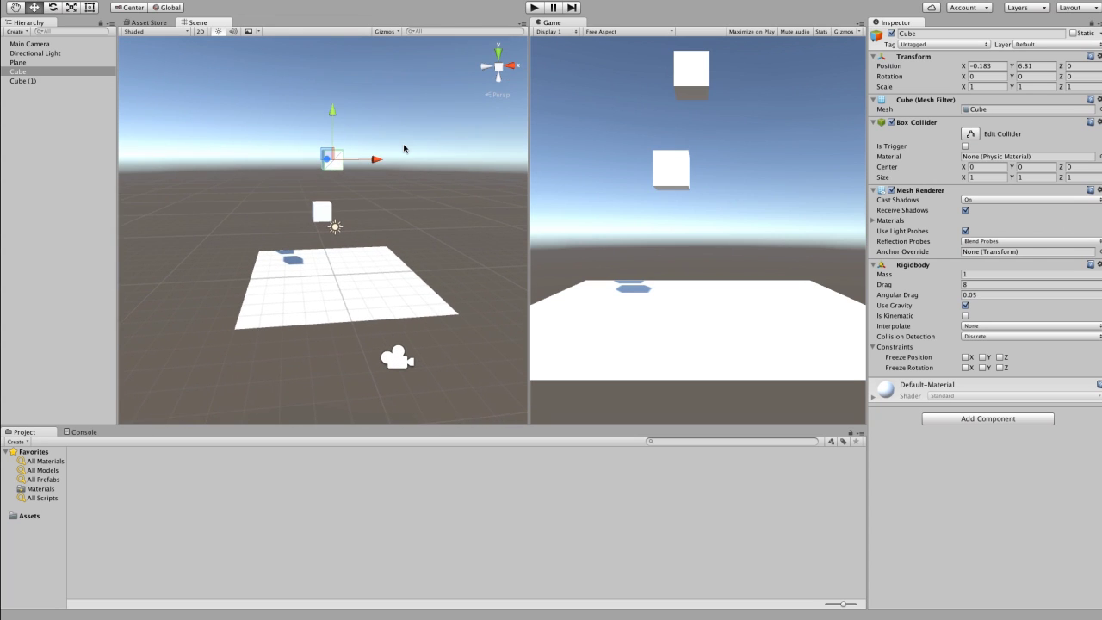